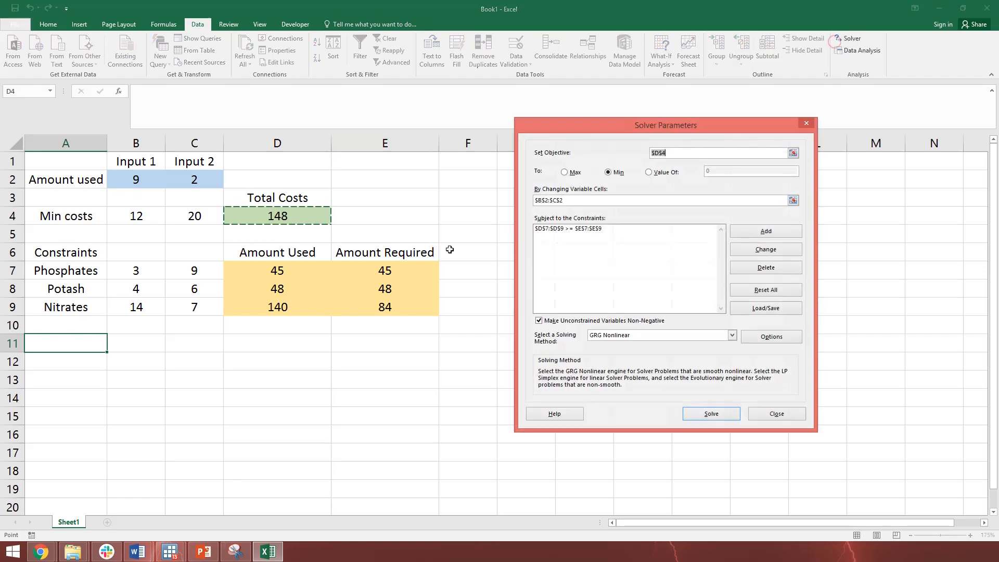
# Solve the cost minimization with GRG Nonlinear, keeping the Solver solution and generating a Sensitivity report
pyautogui.click(711, 414)
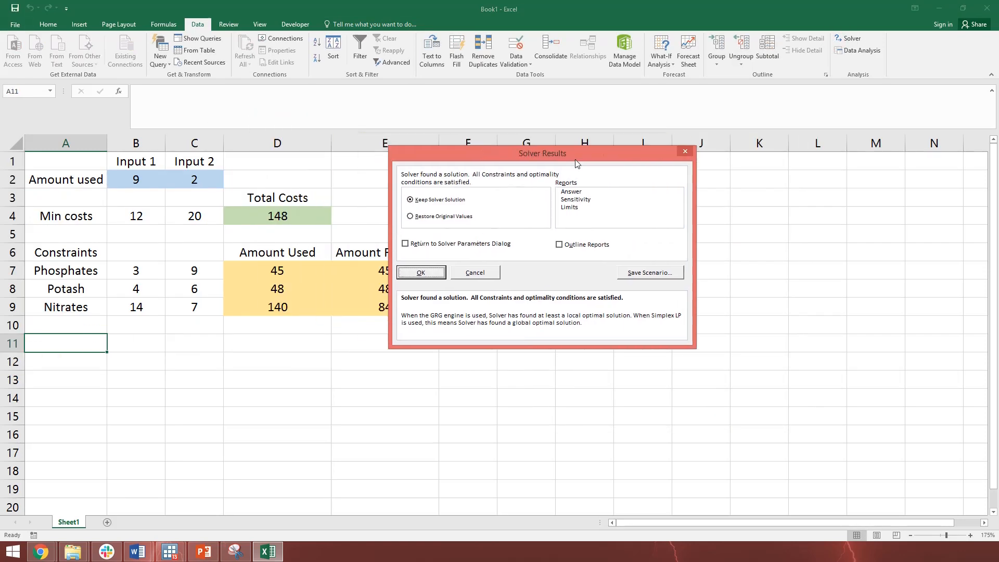
pyautogui.click(641, 215)
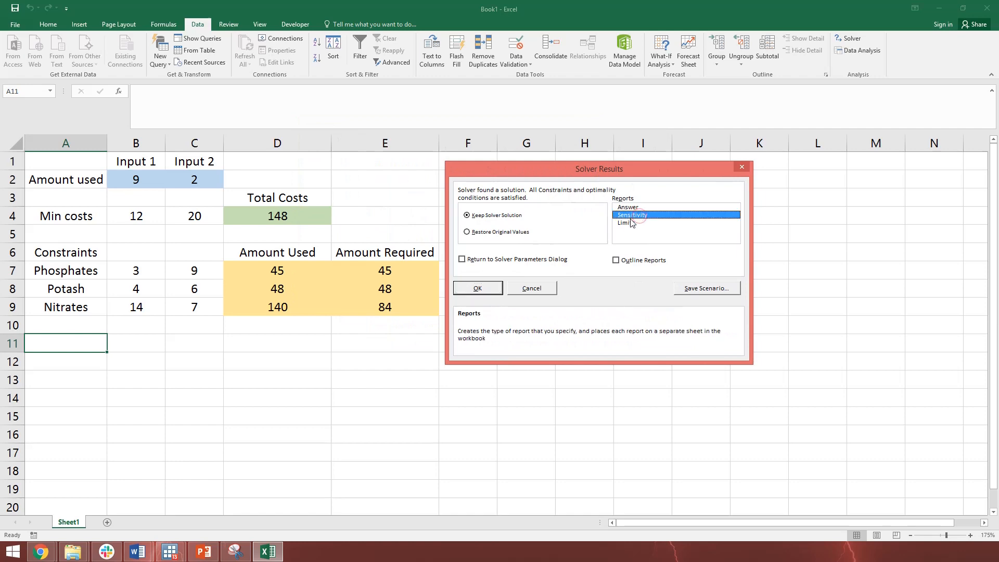
pyautogui.click(462, 289)
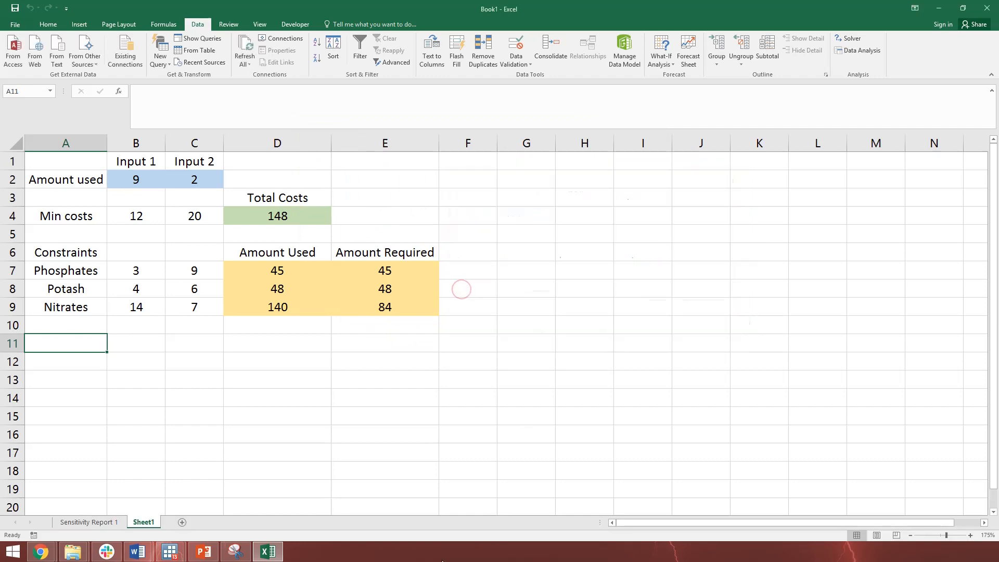
# Copy the Constraints table B13:E17 from Sensitivity Report 1 and paste it into Sheet1 starting at cell A12
pyautogui.click(89, 523)
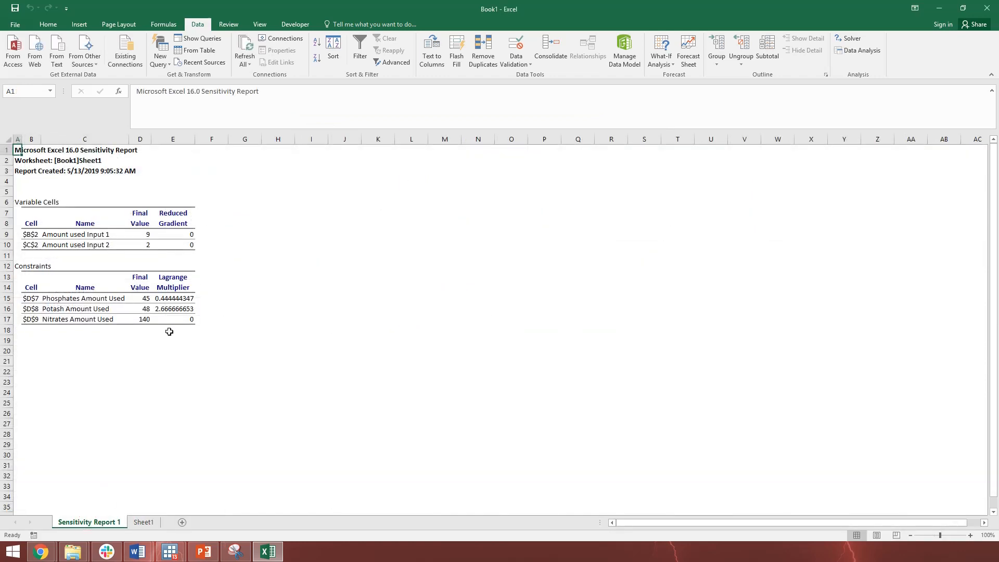
pyautogui.moveTo(28, 275); pyautogui.dragTo(191, 322)
pyautogui.hotkey('ctrl', 'c')
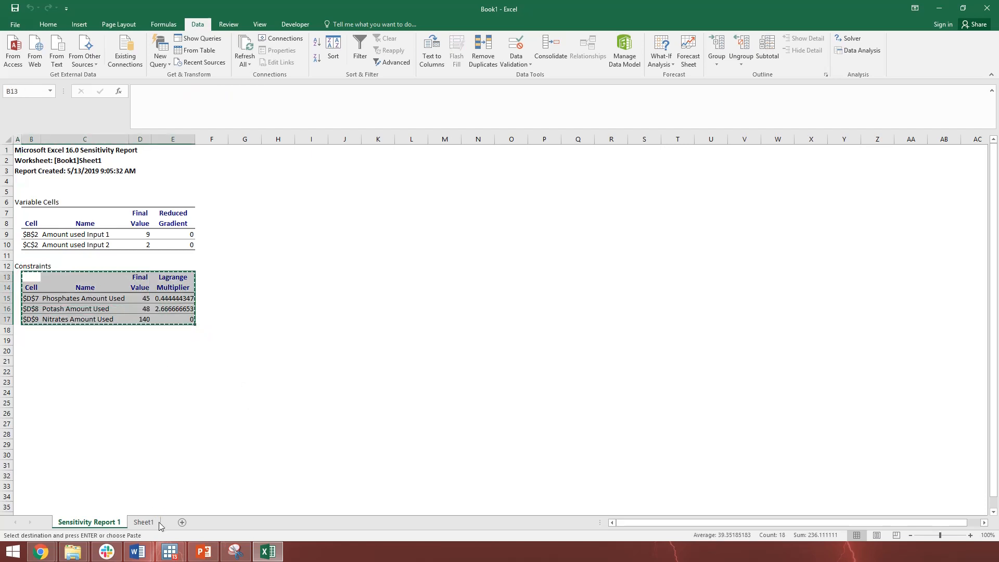
pyautogui.click(143, 522)
pyautogui.click(70, 360)
pyautogui.hotkey('ctrl', 'v')
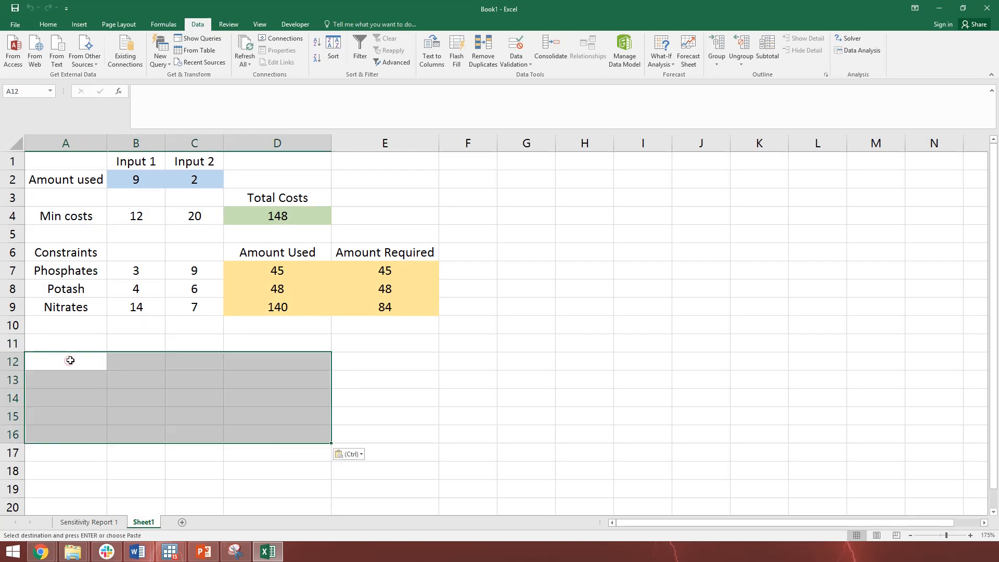
pyautogui.click(378, 420)
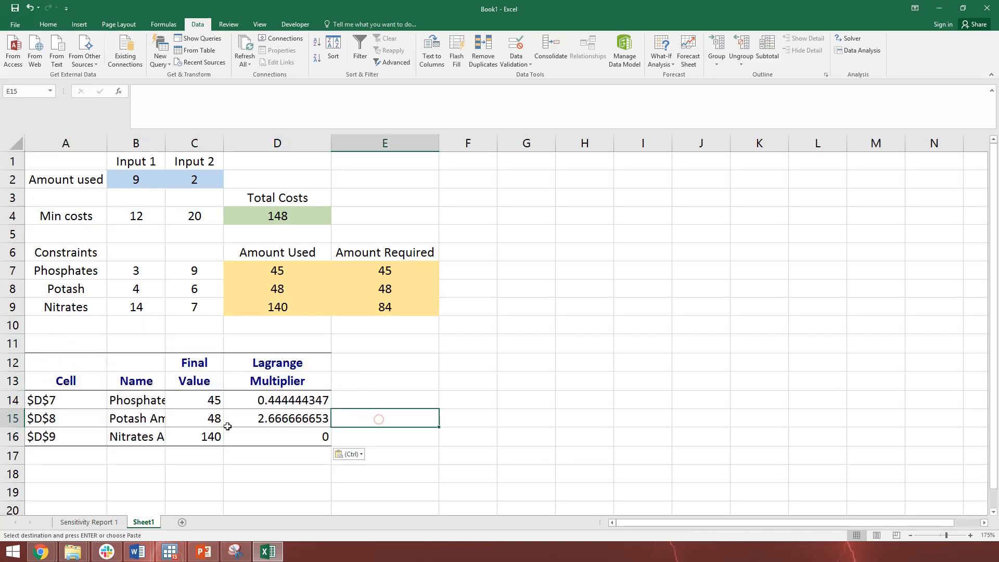
# Compare the pasted final values in C14:C16 with the Amount Used figures of the constraints
pyautogui.click(209, 399)
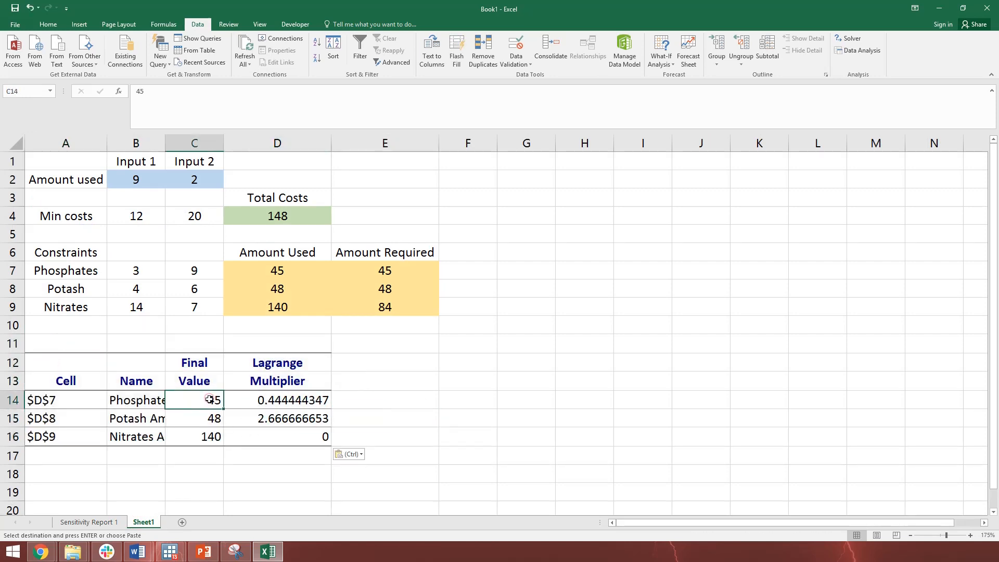
pyautogui.click(282, 269)
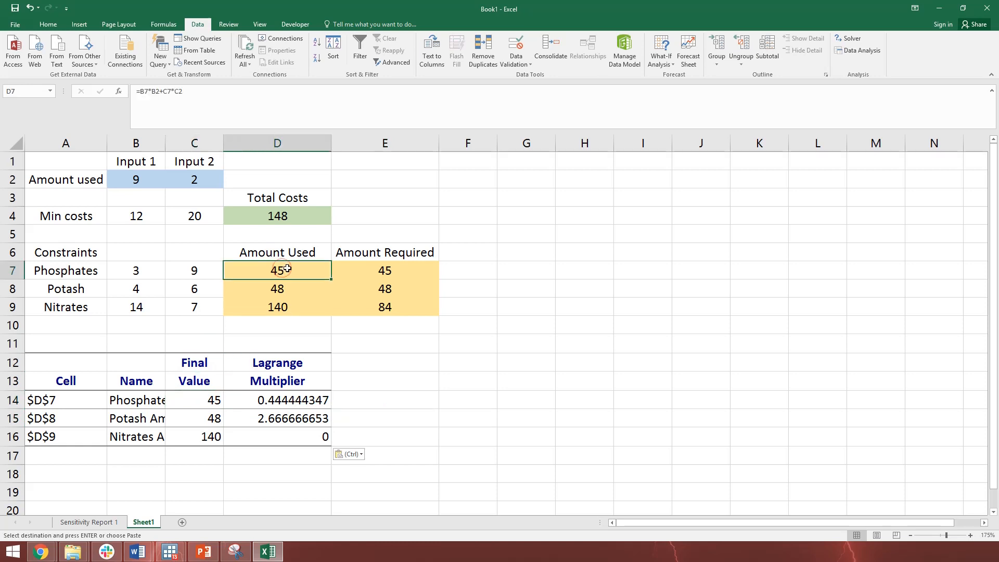
pyautogui.click(204, 419)
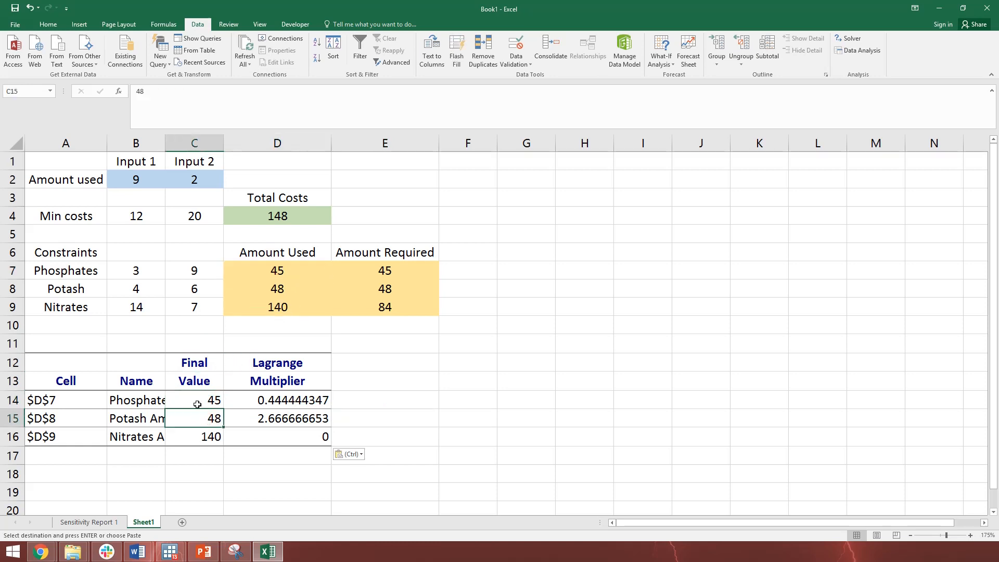
pyautogui.moveTo(198, 400); pyautogui.dragTo(197, 443)
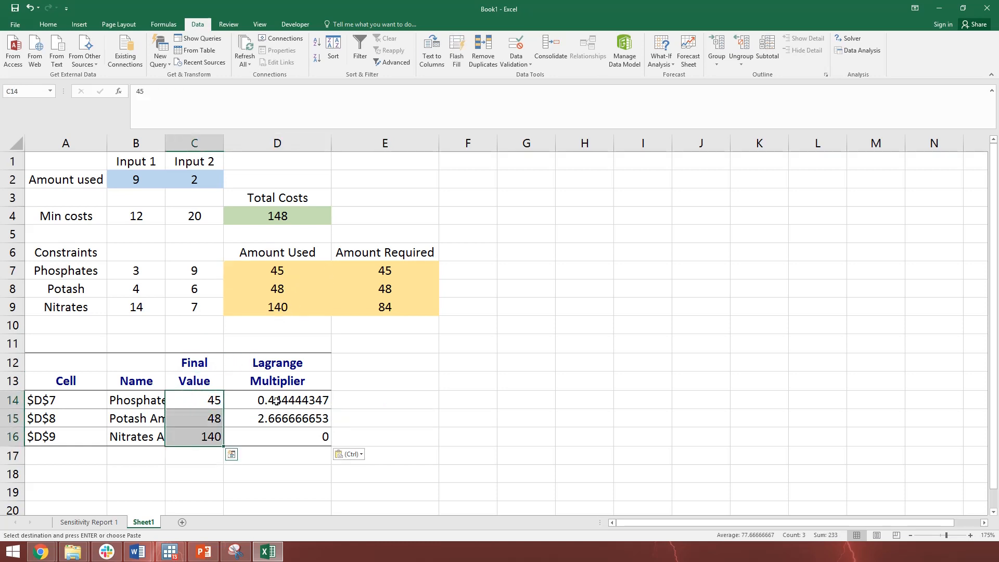
# Format the Lagrange multipliers in D14:D16 to show two decimal places
pyautogui.moveTo(273, 401); pyautogui.dragTo(283, 440)
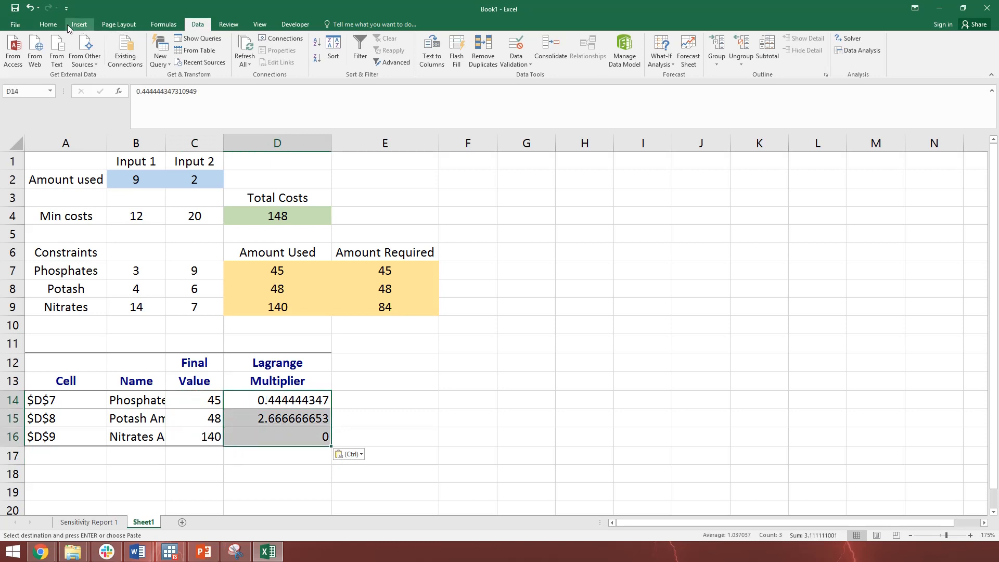
pyautogui.click(48, 24)
pyautogui.click(391, 59)
pyautogui.click(392, 59)
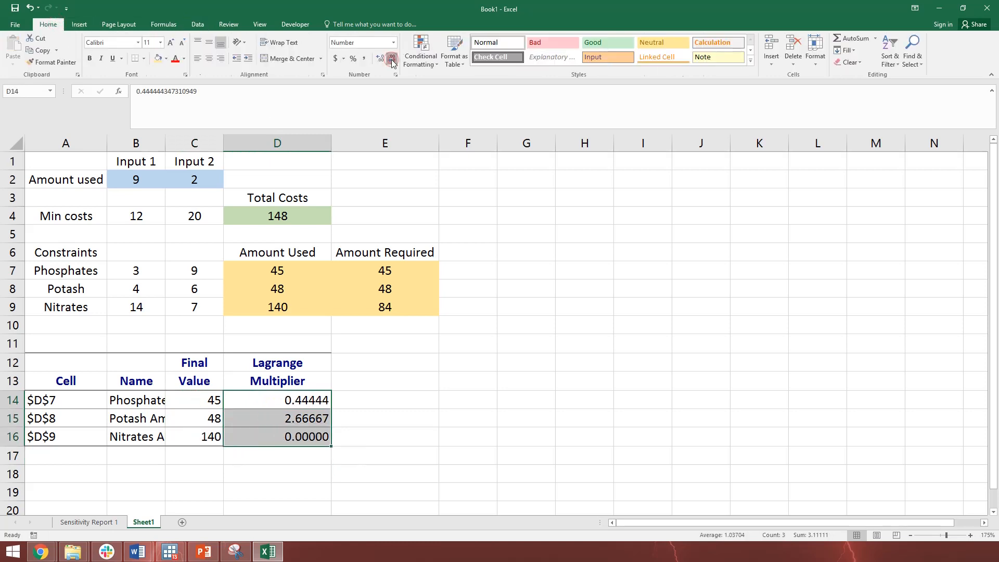
pyautogui.click(392, 58)
pyautogui.click(392, 58)
pyautogui.click(392, 58)
pyautogui.click(433, 452)
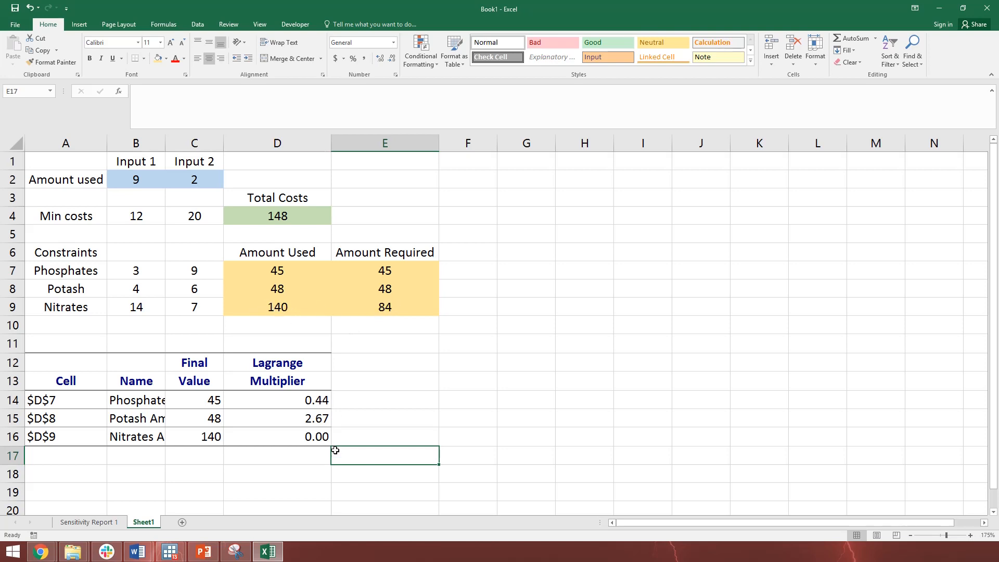
pyautogui.click(309, 437)
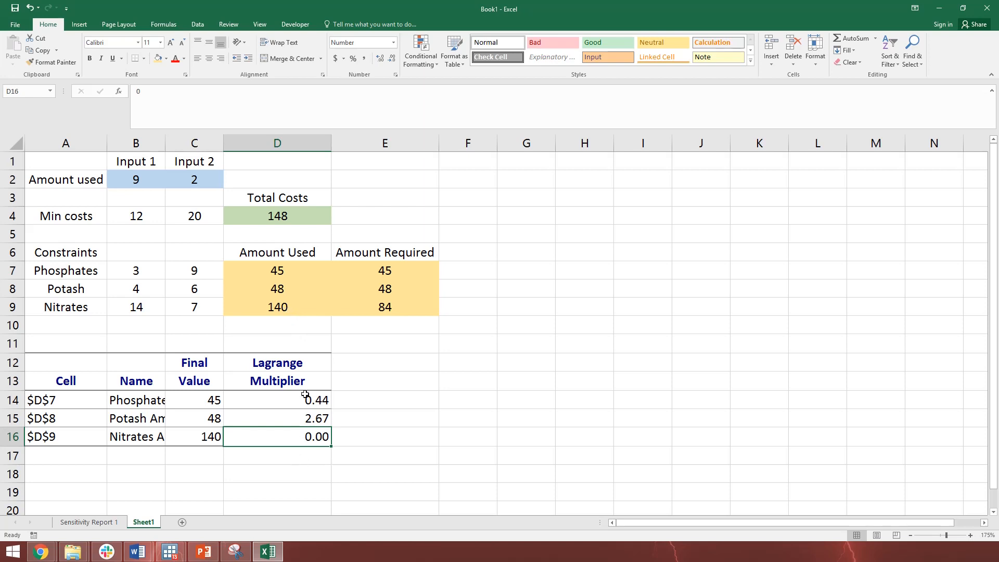
pyautogui.moveTo(306, 398); pyautogui.dragTo(313, 442)
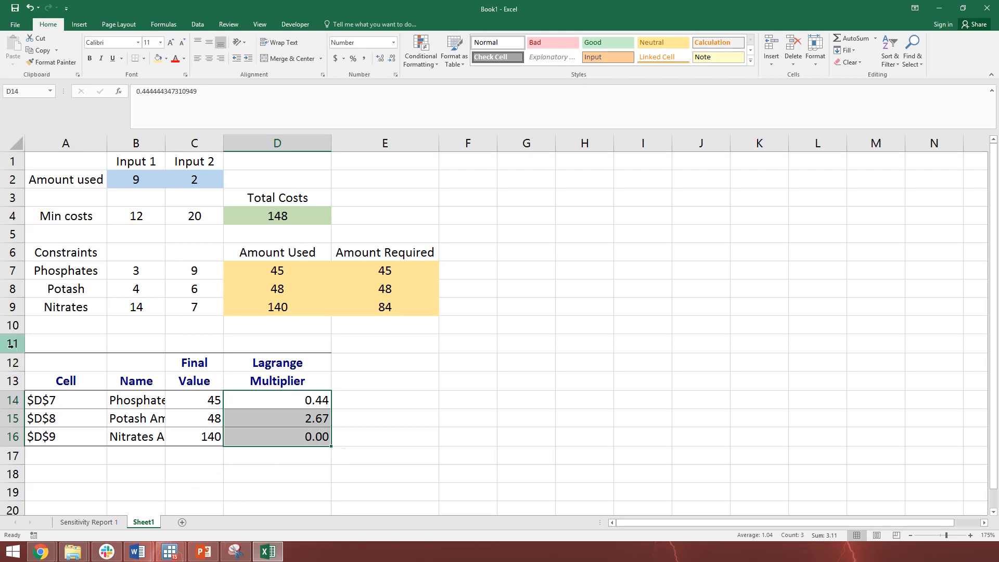
# Delete rows 11 through 17 of Sheet1 to remove the pasted Lagrange multiplier table
pyautogui.moveTo(12, 343); pyautogui.dragTo(14, 452)
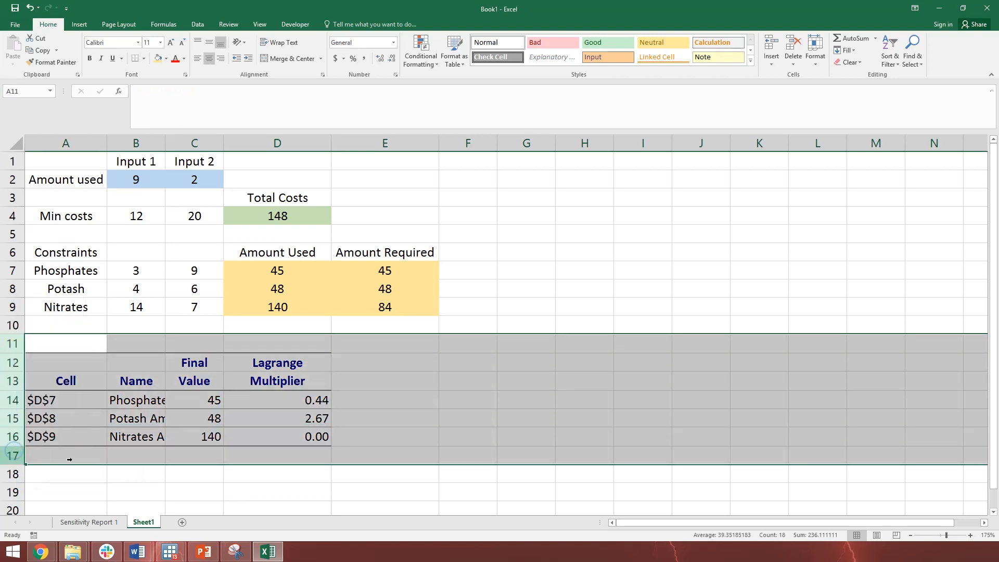
pyautogui.hotkey('ctrl', '1')
pyautogui.click(127, 526)
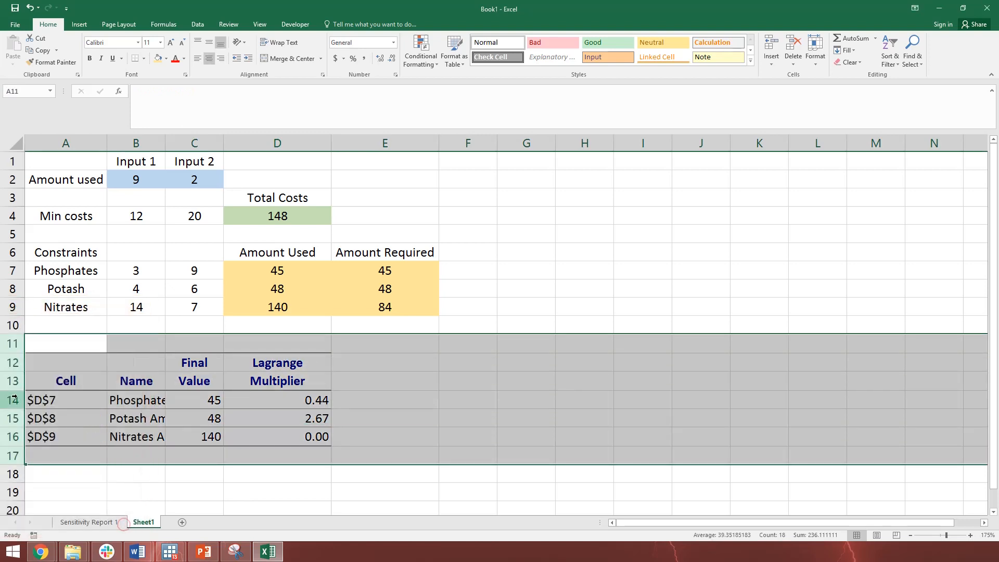
pyautogui.rightClick(17, 397)
pyautogui.press('d')
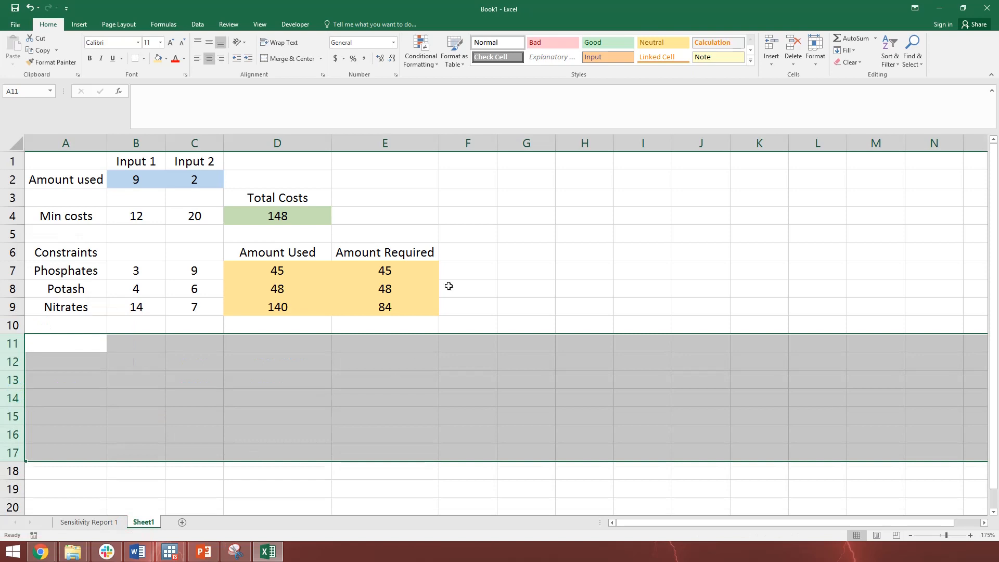
# Reopen Solver, change the solving method to Simplex LP, and solve the model again
pyautogui.click(197, 24)
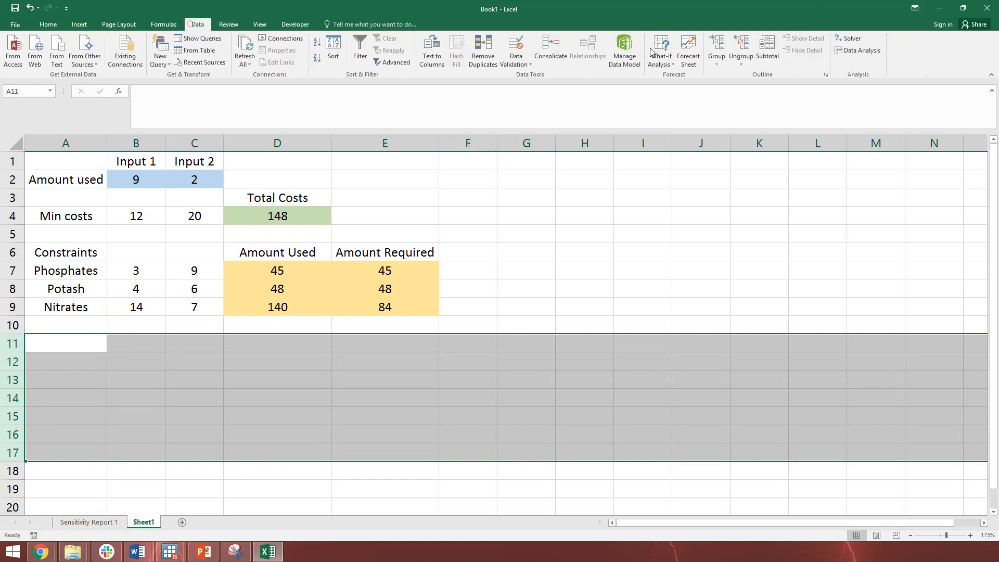
pyautogui.click(852, 40)
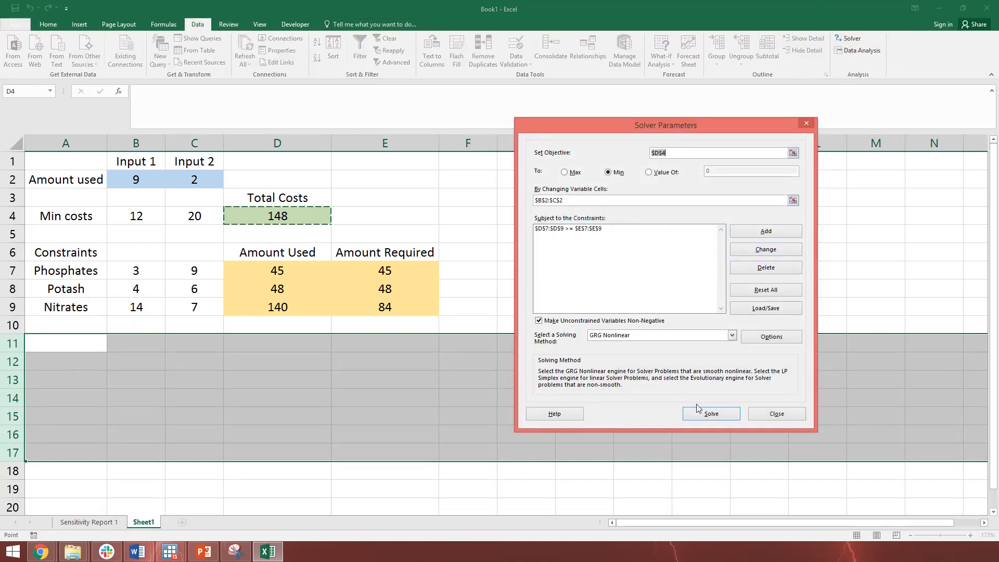
pyautogui.click(633, 337)
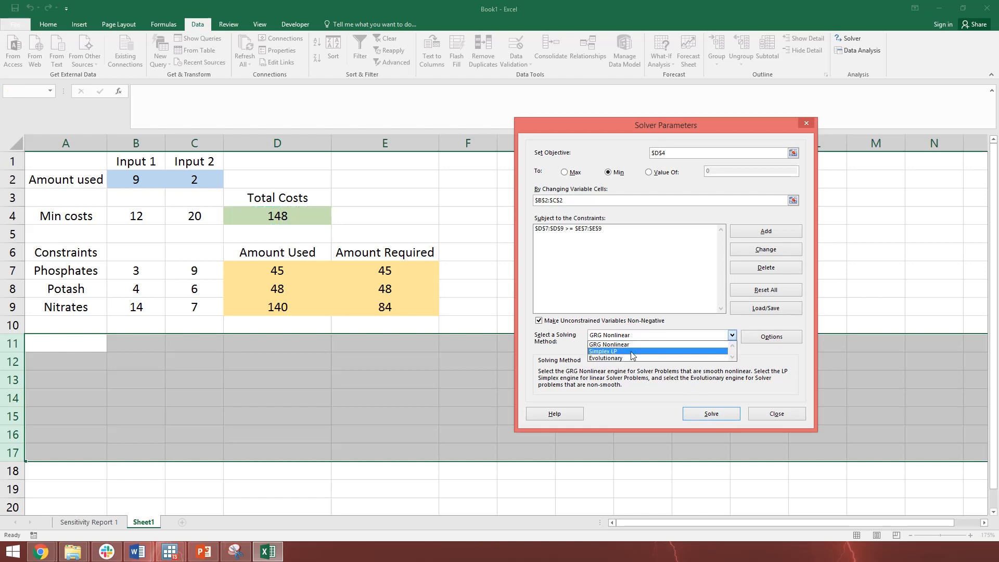
pyautogui.click(631, 352)
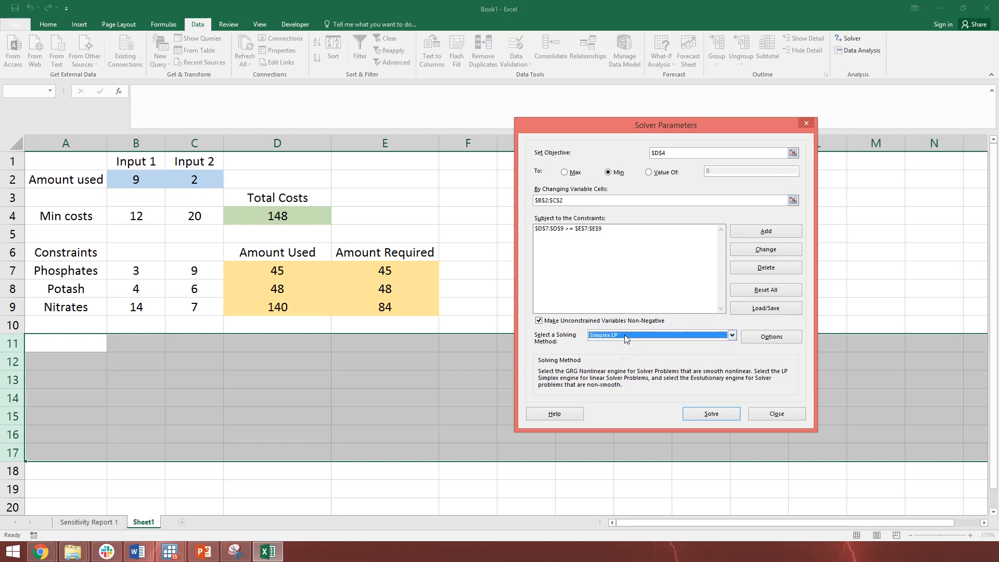
pyautogui.click(688, 414)
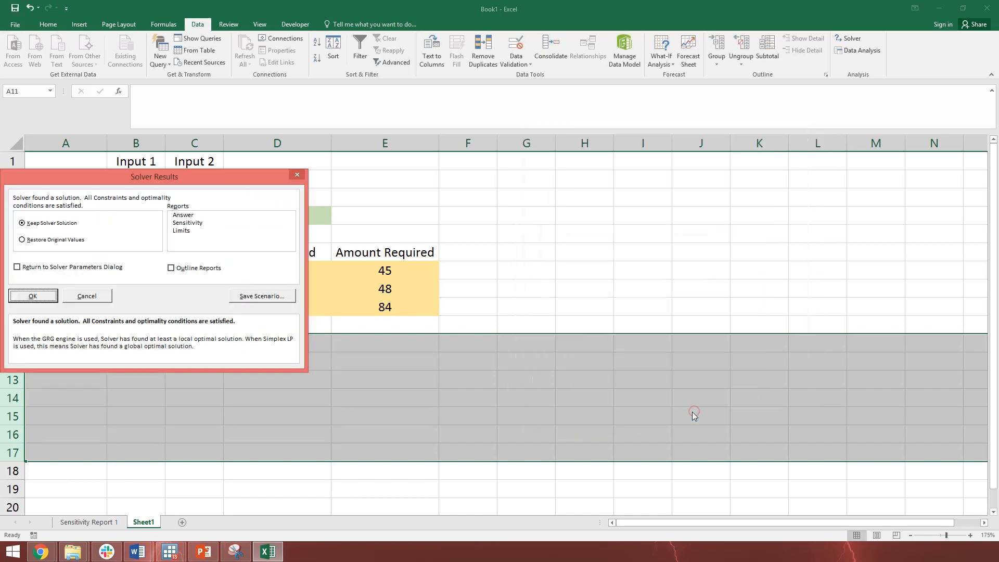
# Keep the Simplex LP solution and generate a Sensitivity report for it
pyautogui.moveTo(150, 179); pyautogui.dragTo(705, 207)
pyautogui.click(738, 252)
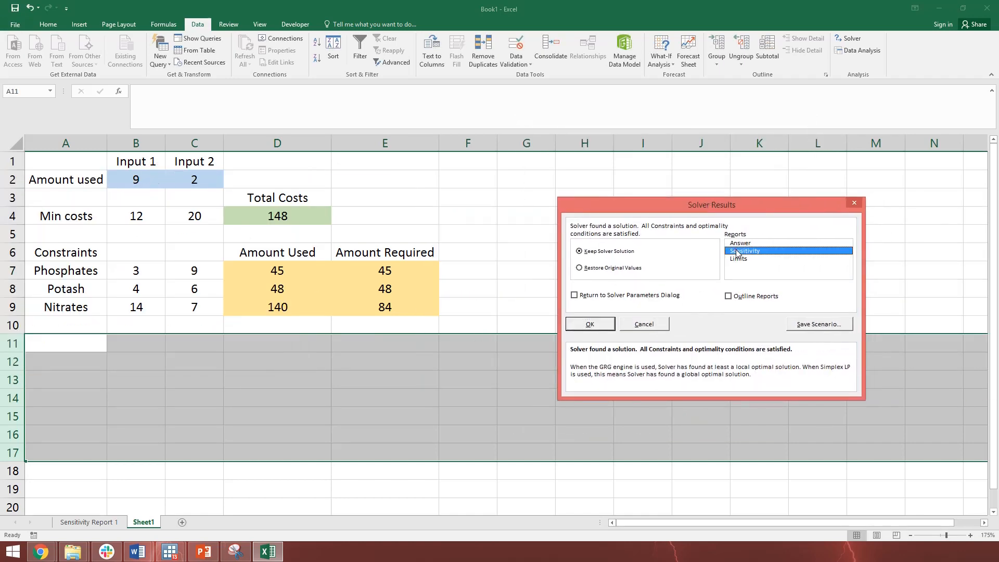
pyautogui.click(601, 325)
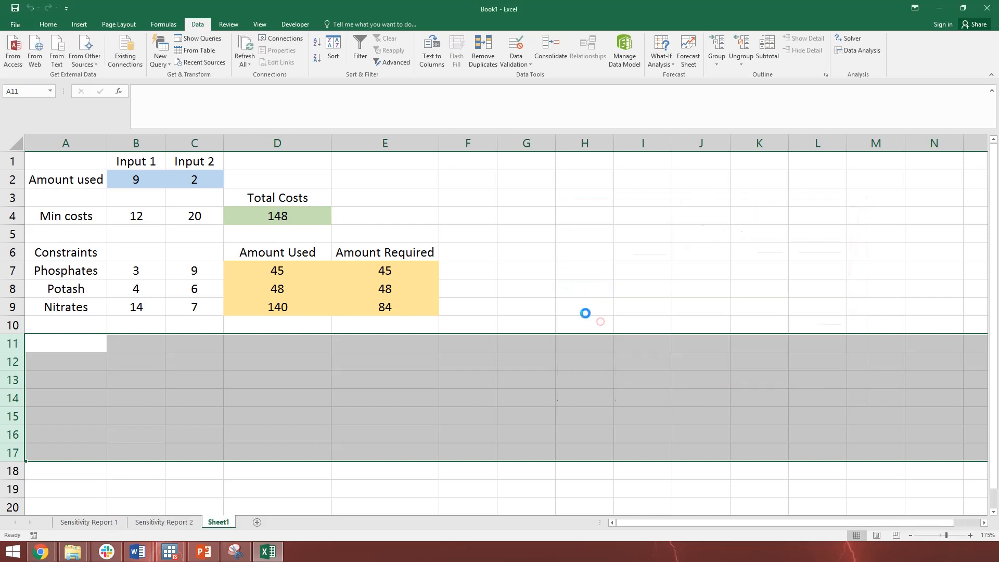
# Copy the Constraints table B13:H17 from Sensitivity Report 2 and paste it into Sheet1 starting at cell A11
pyautogui.click(168, 518)
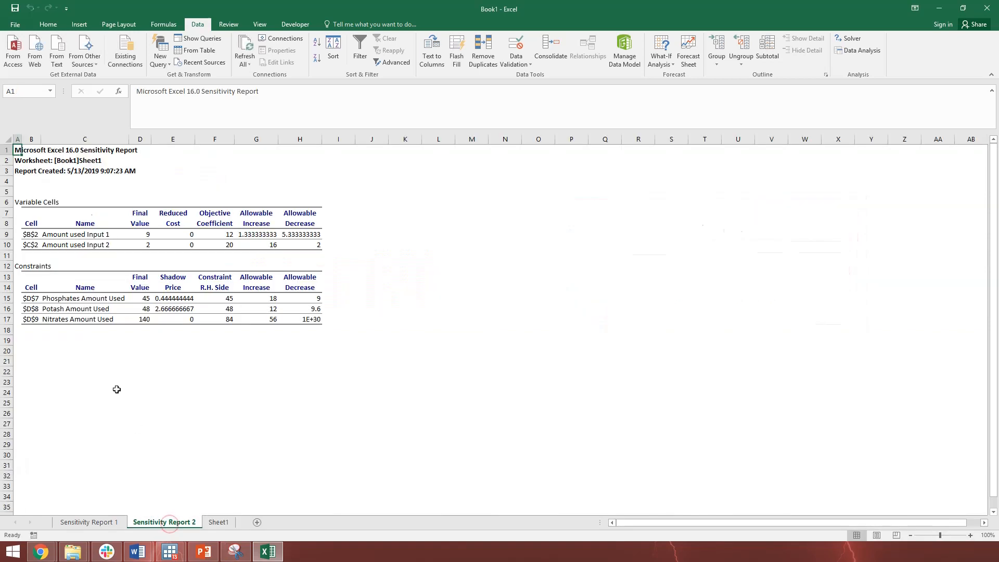
pyautogui.moveTo(26, 274); pyautogui.dragTo(319, 319)
pyautogui.moveTo(255, 551)
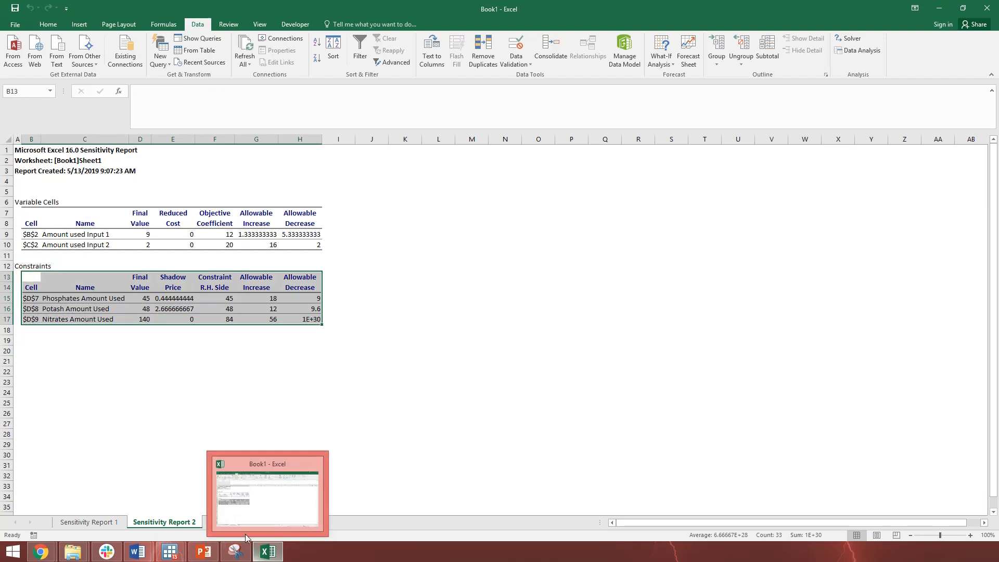
pyautogui.hotkey('ctrl', 'c')
pyautogui.click(219, 521)
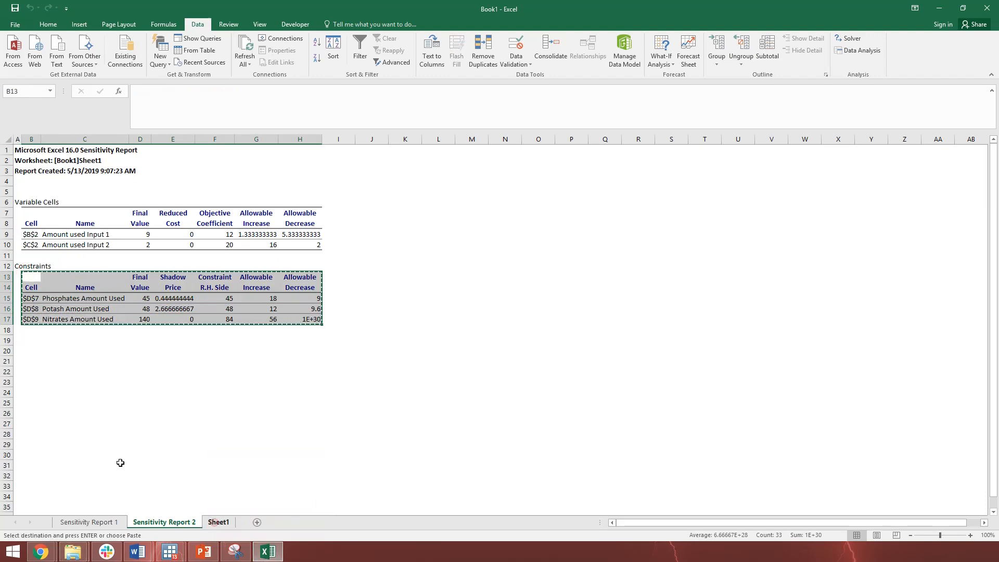
pyautogui.click(66, 344)
pyautogui.hotkey('ctrl', 'v')
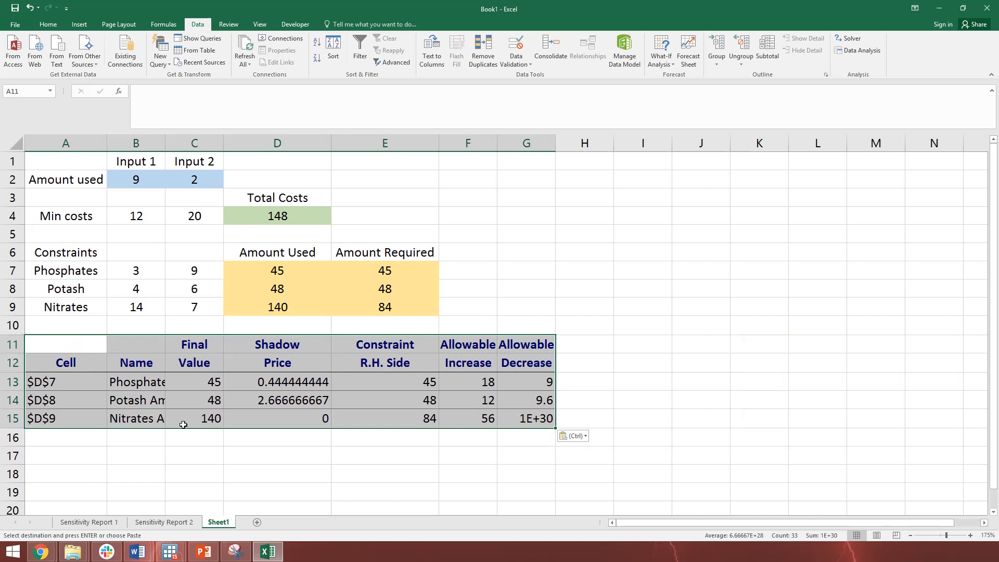
# Format the shadow prices in D13:D15 to show two decimal places
pyautogui.click(292, 338)
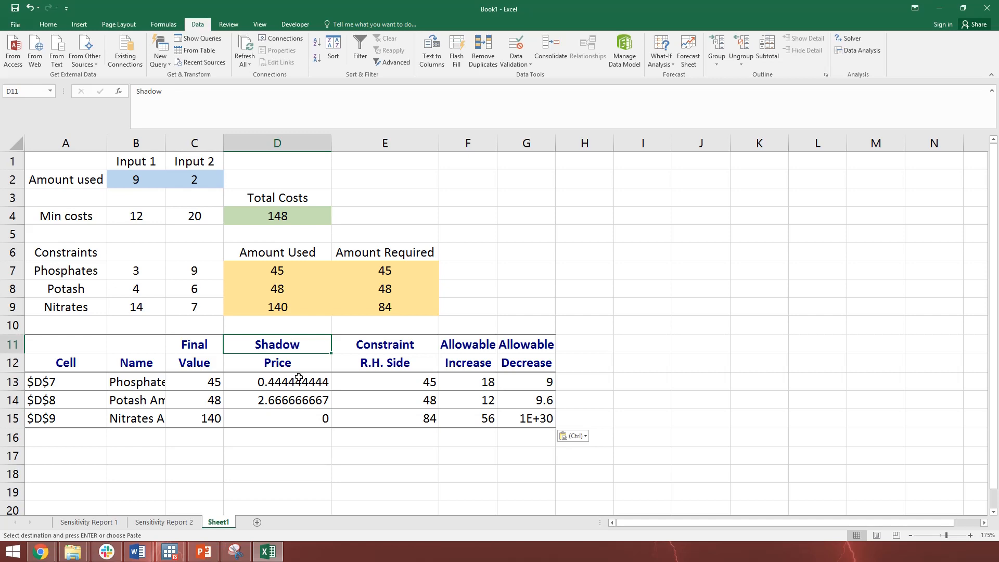
pyautogui.moveTo(299, 376); pyautogui.dragTo(319, 415)
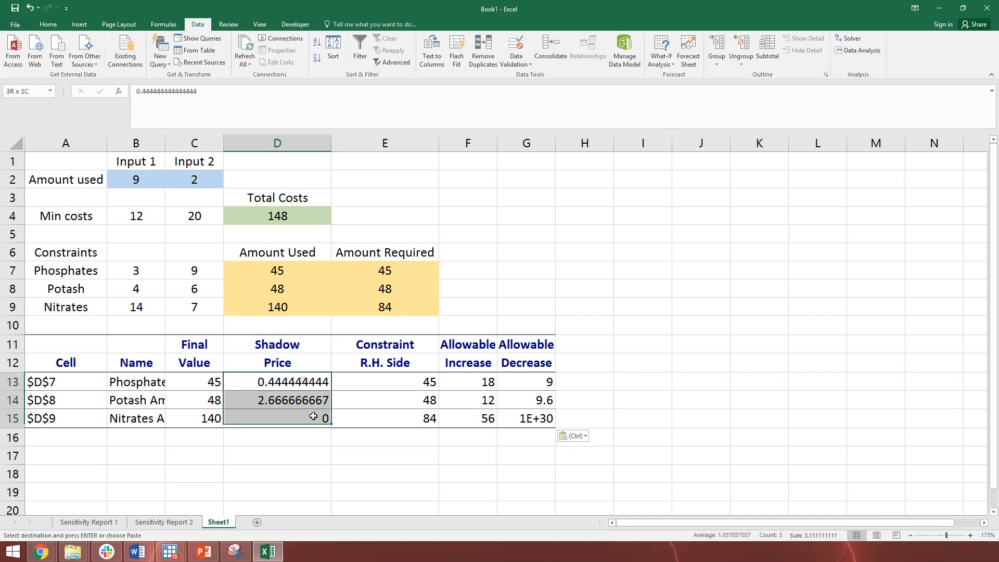
pyautogui.click(51, 24)
pyautogui.click(392, 60)
pyautogui.click(392, 59)
pyautogui.click(392, 60)
pyautogui.click(392, 59)
pyautogui.click(392, 59)
pyautogui.click(392, 59)
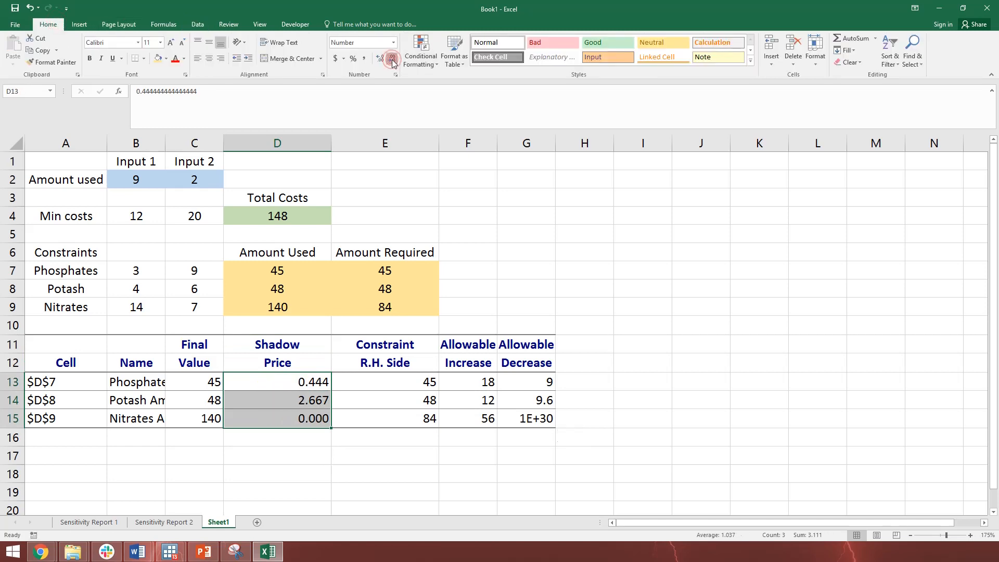
pyautogui.click(392, 59)
pyautogui.click(392, 59)
pyautogui.click(380, 58)
pyautogui.click(294, 473)
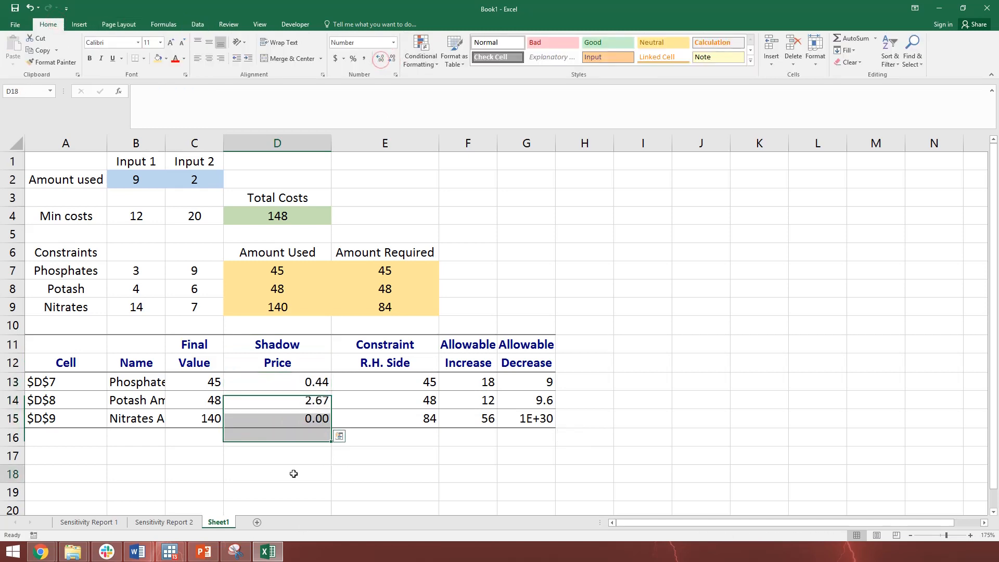
# Examine the phosphates constraint's allowable increase and decrease in F13:G13 against its required amount in E7 and shadow price in D13
pyautogui.moveTo(489, 381); pyautogui.dragTo(523, 416)
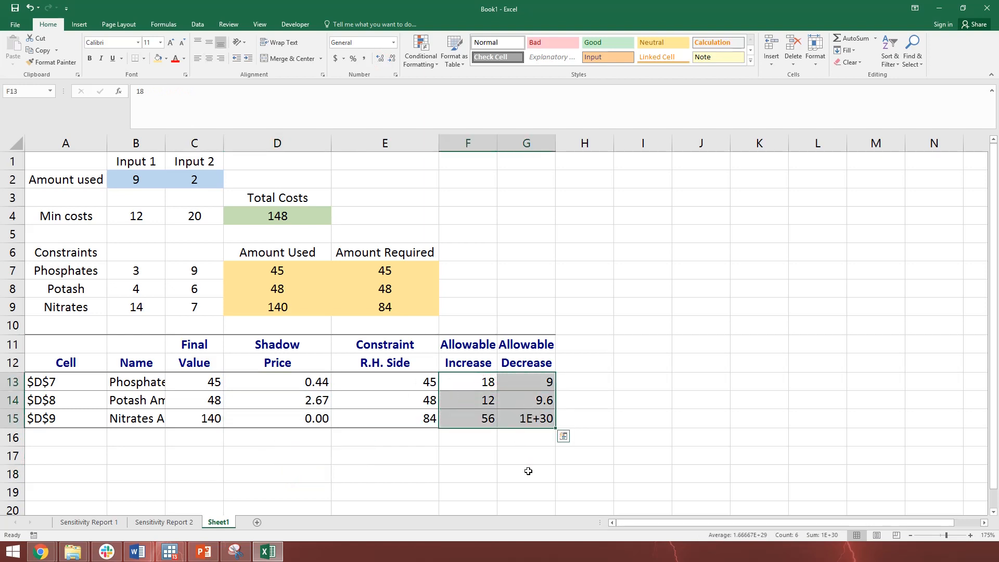
pyautogui.click(487, 386)
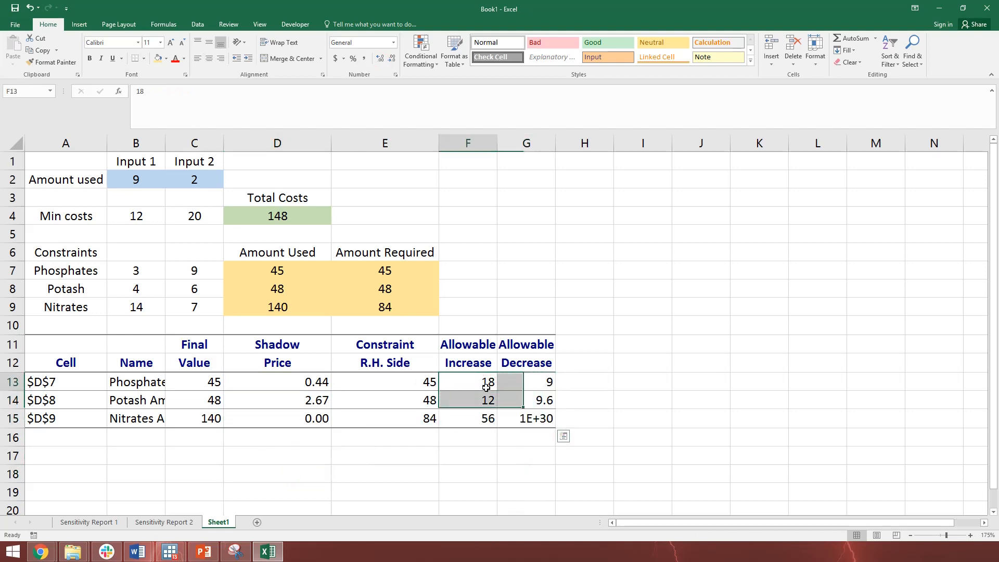
pyautogui.click(388, 267)
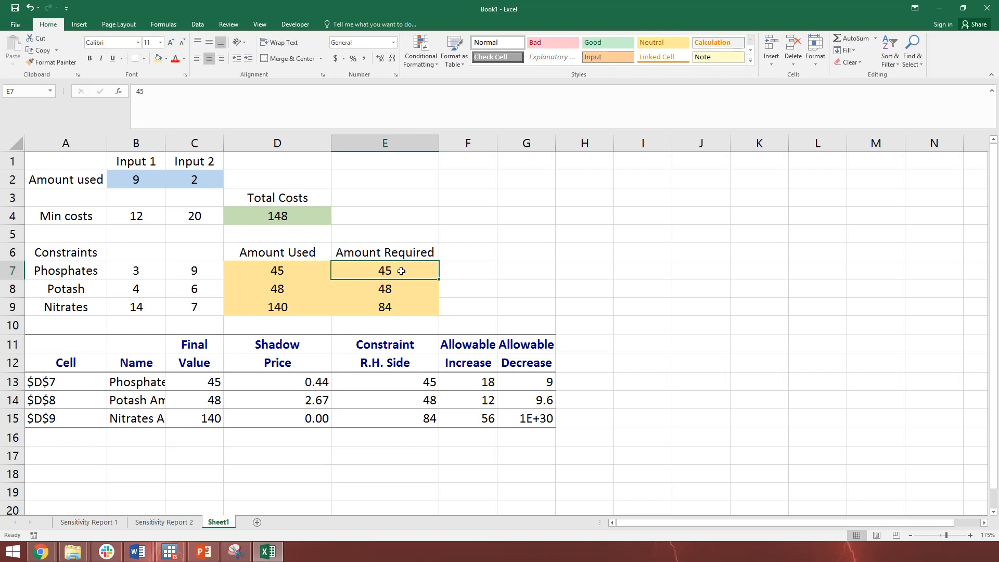
pyautogui.click(331, 381)
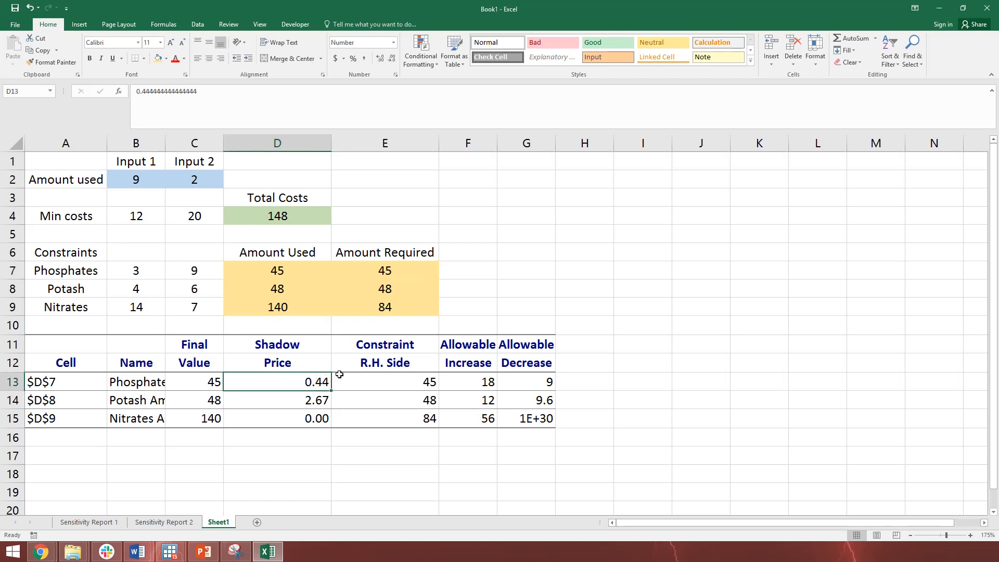
pyautogui.click(442, 375)
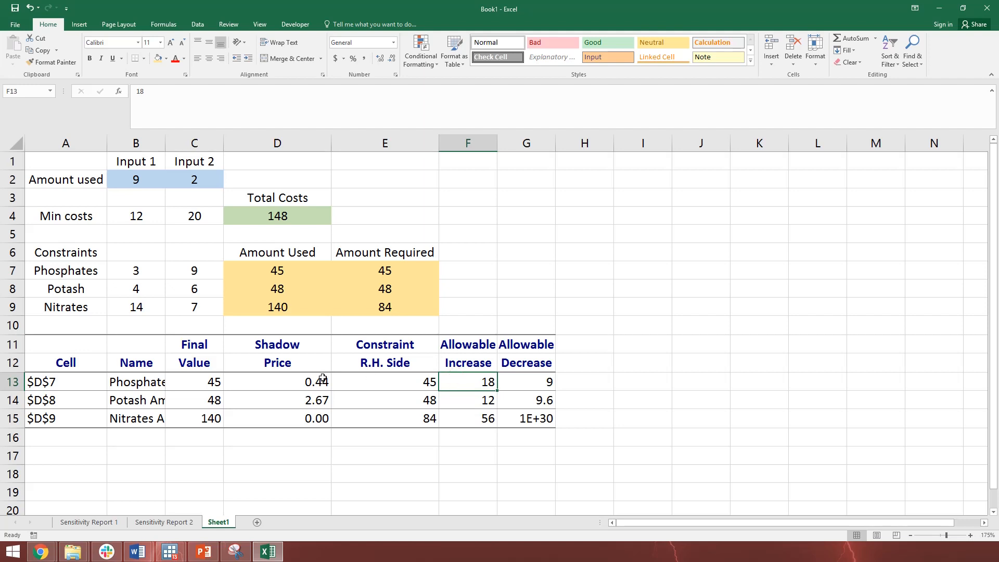
pyautogui.click(390, 269)
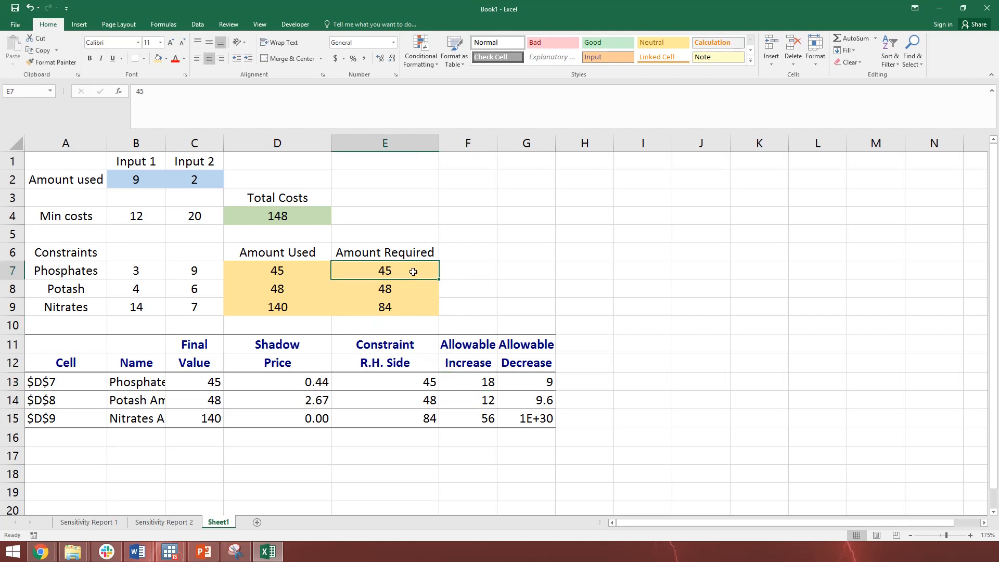
pyautogui.click(524, 380)
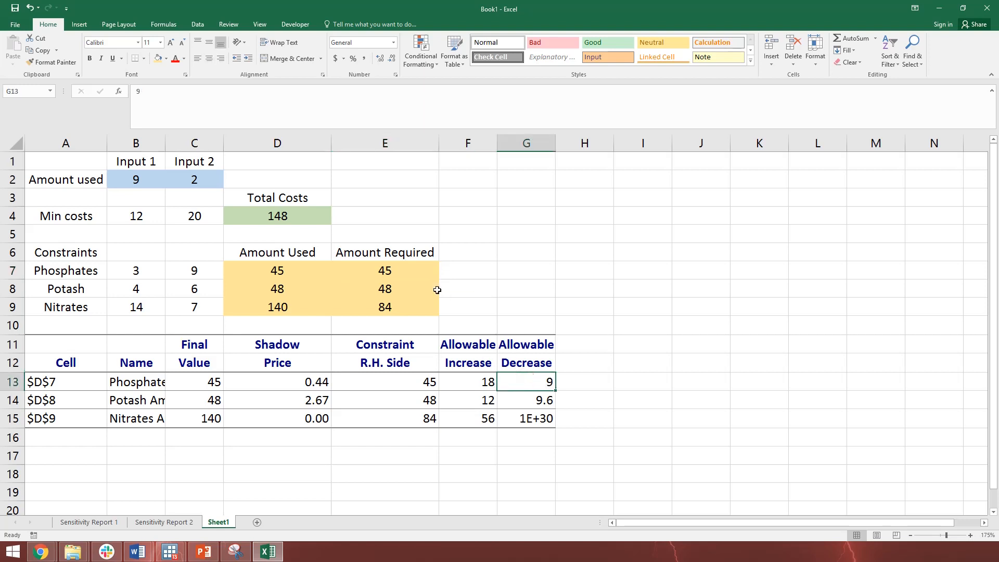
pyautogui.click(275, 383)
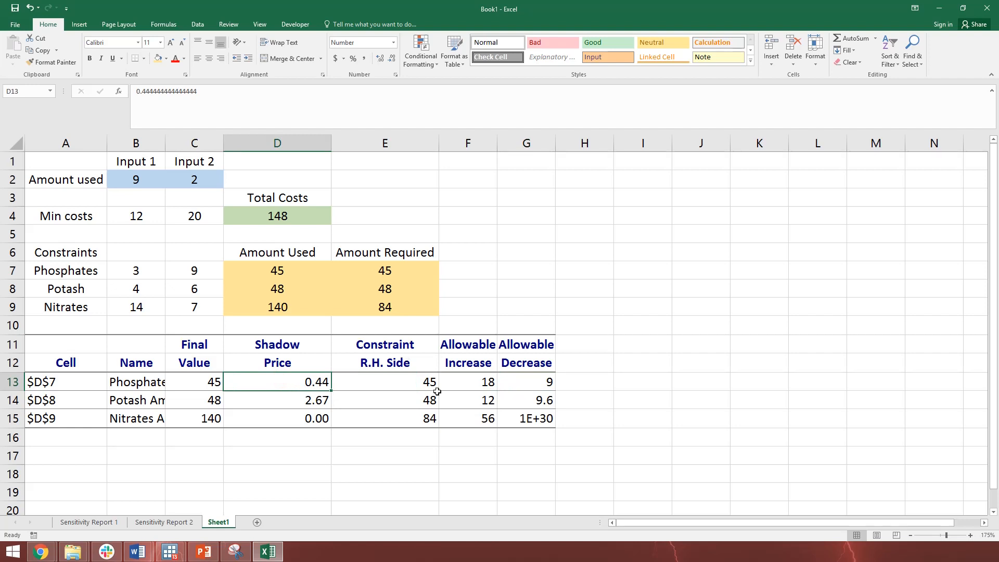
pyautogui.moveTo(479, 383); pyautogui.dragTo(514, 382)
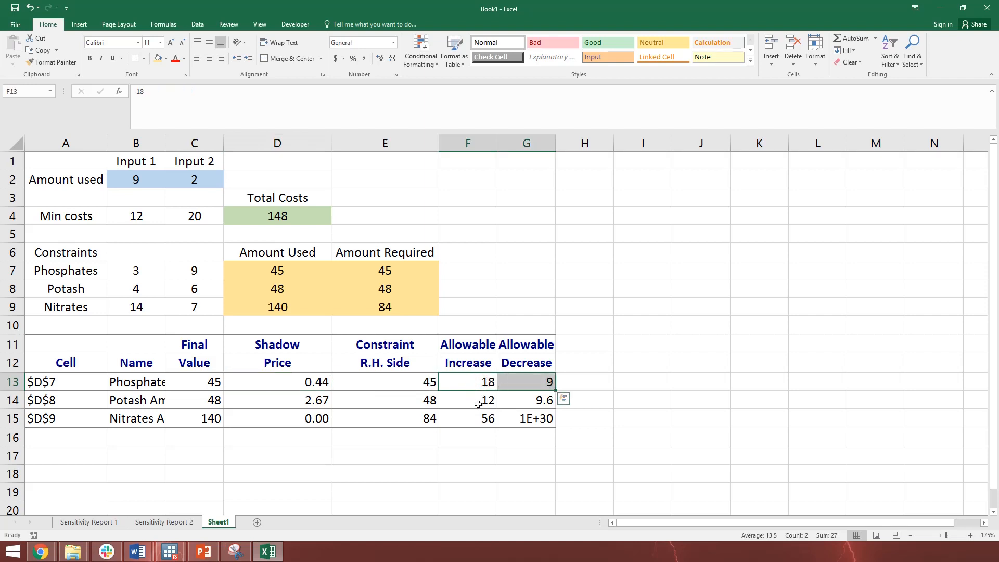
# Examine the potash constraint's allowable range and shadow price in row 14, and compare the nitrates requirement in E9 with its shadow price in D15
pyautogui.moveTo(481, 400); pyautogui.dragTo(573, 400)
pyautogui.moveTo(449, 401); pyautogui.dragTo(522, 401)
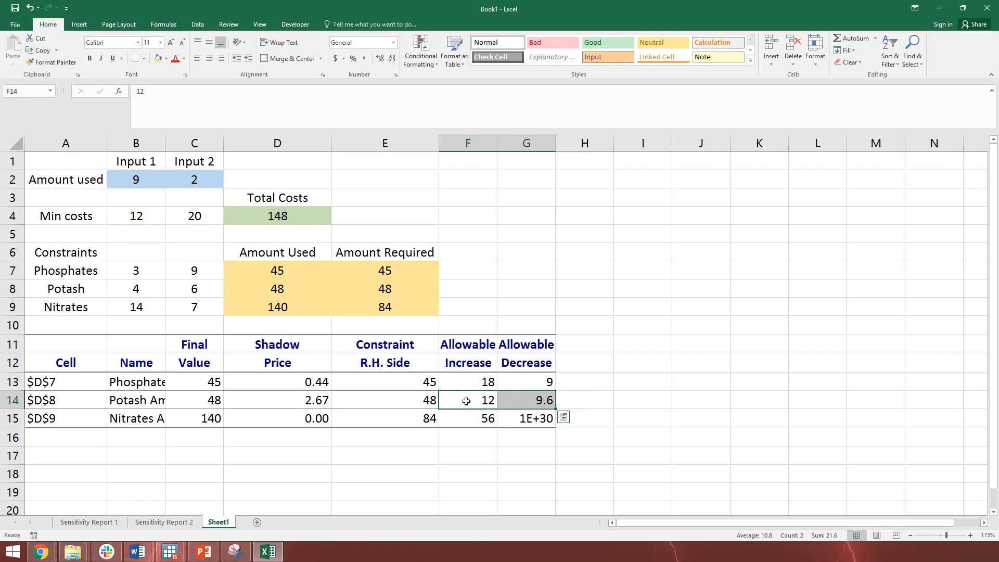
pyautogui.click(308, 397)
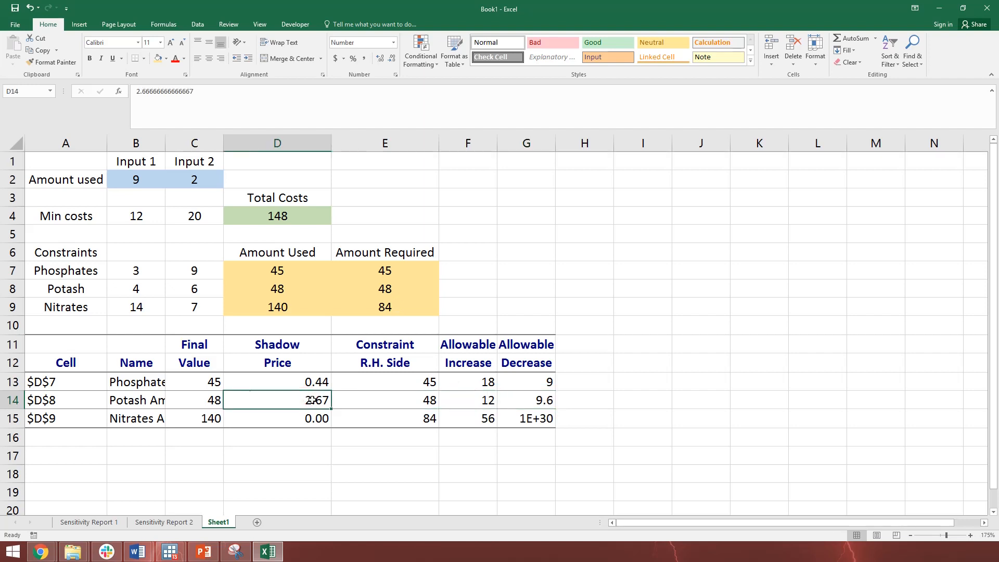
pyautogui.click(368, 306)
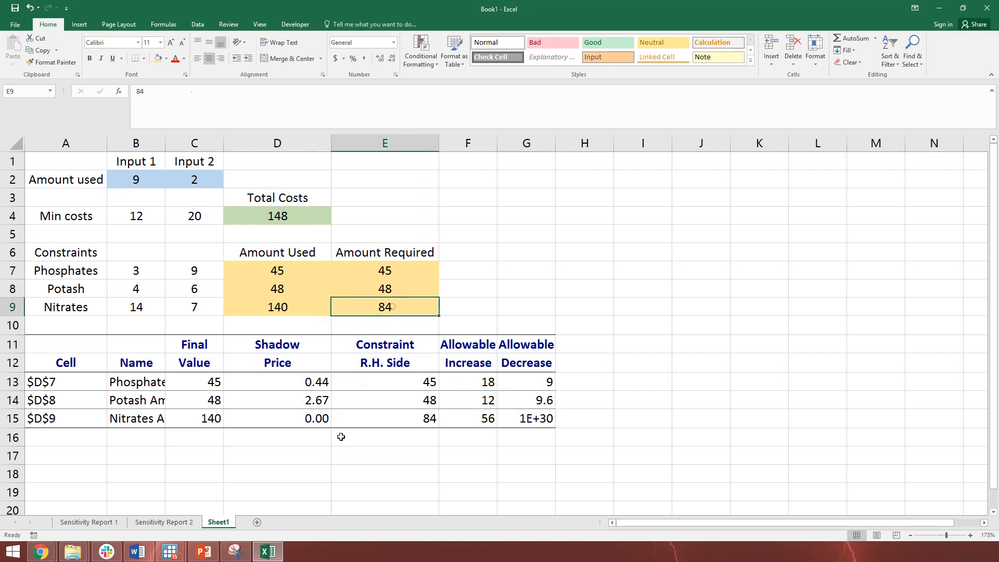
pyautogui.click(303, 417)
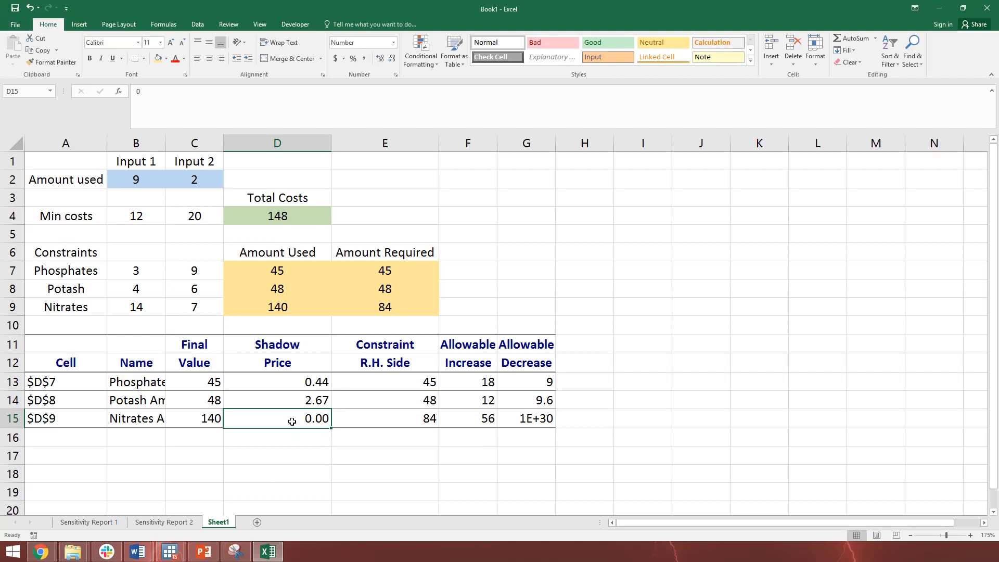
# Review the Solver parameters with the Simplex LP solving method, and close them without solving
pyautogui.click(481, 466)
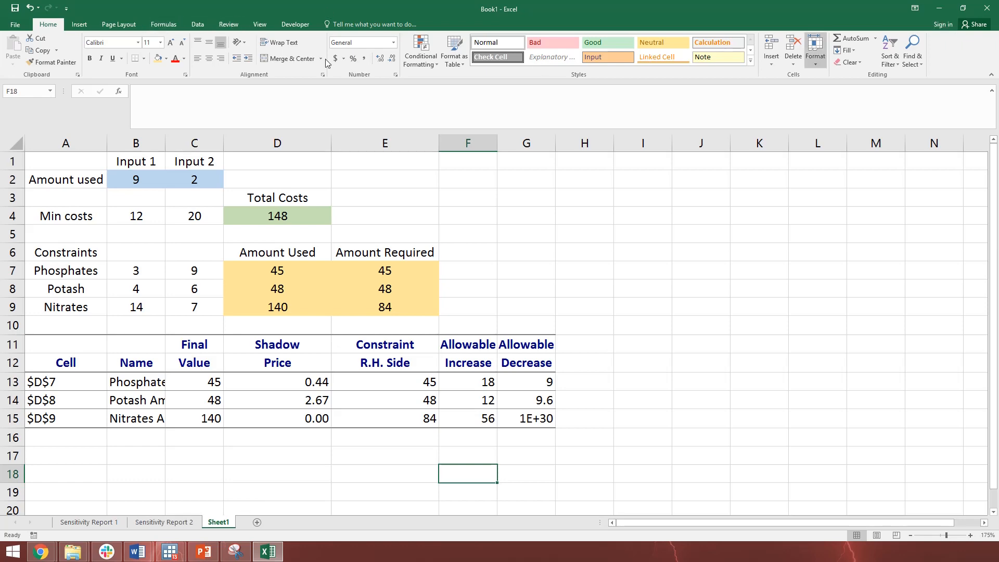
pyautogui.click(197, 24)
pyautogui.click(848, 38)
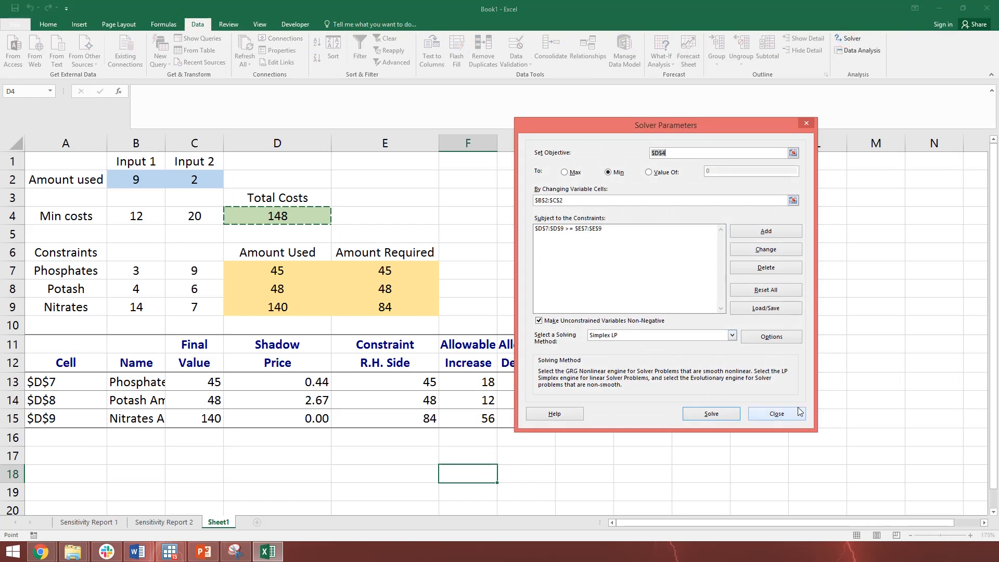
pyautogui.click(776, 414)
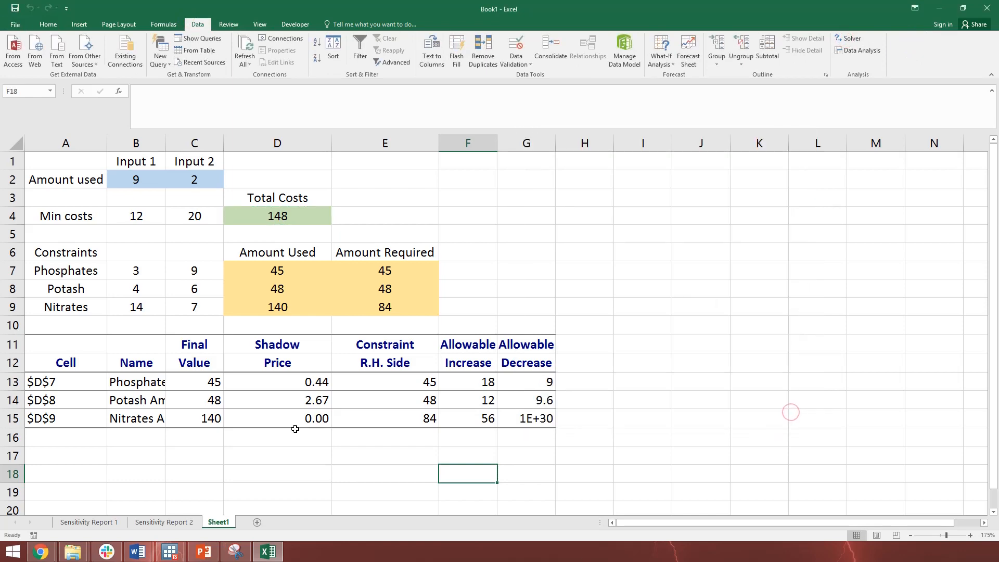
# Review the Constraints table in Sensitivity Report 2, and return to Sheet1 to highlight the Shadow Price column D11:D15
pyautogui.click(164, 521)
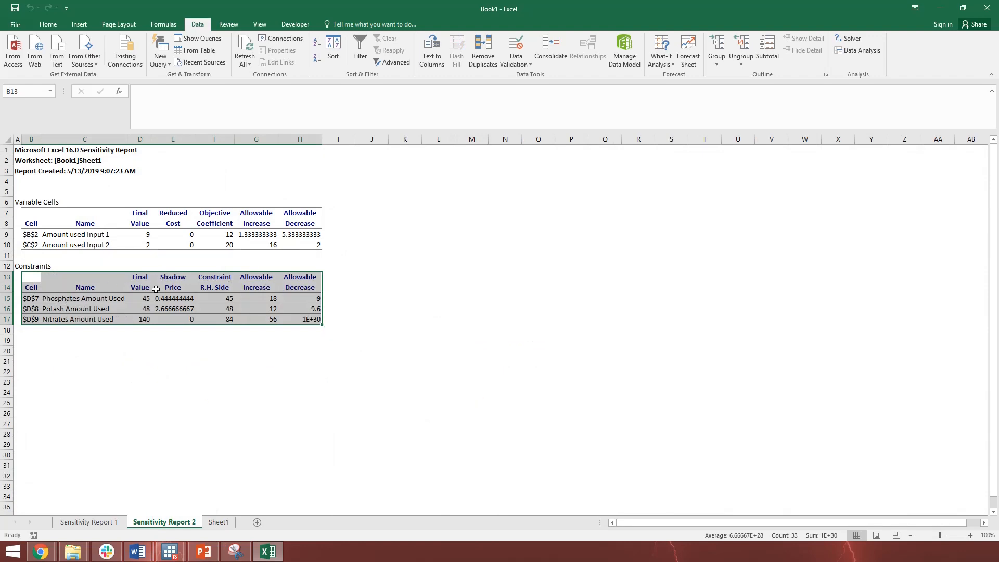
pyautogui.click(218, 521)
pyautogui.moveTo(271, 345); pyautogui.dragTo(279, 416)
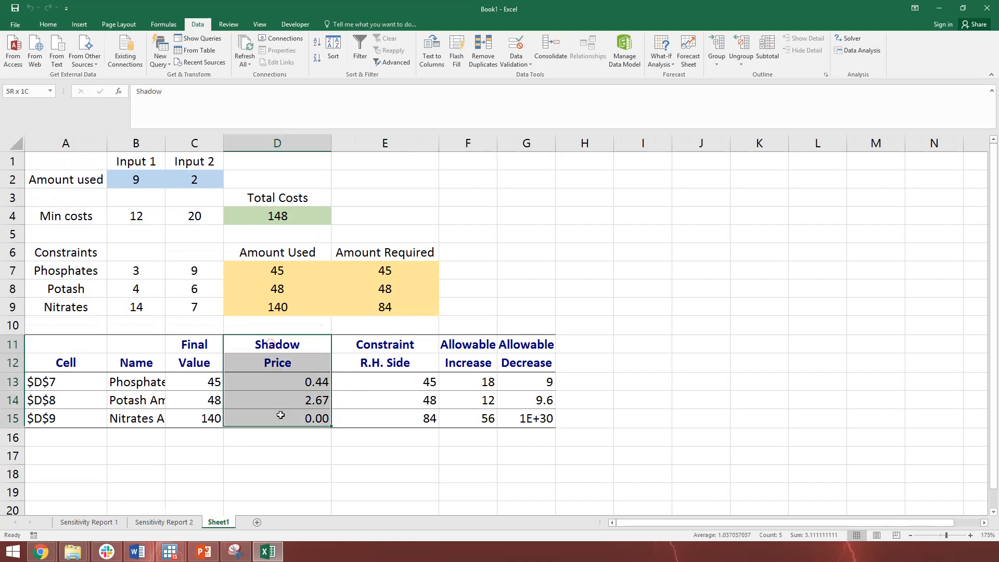